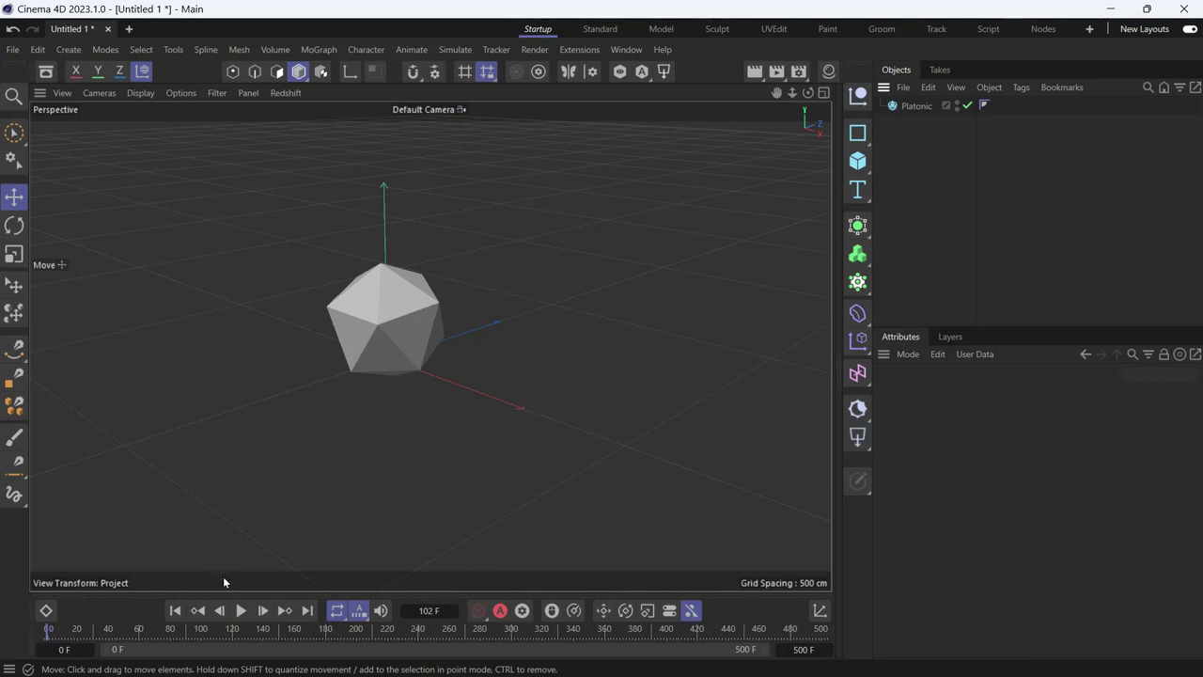
# Preview the Platonic's keyframed animation, then stop and rewind to the start
pyautogui.click(240, 611)
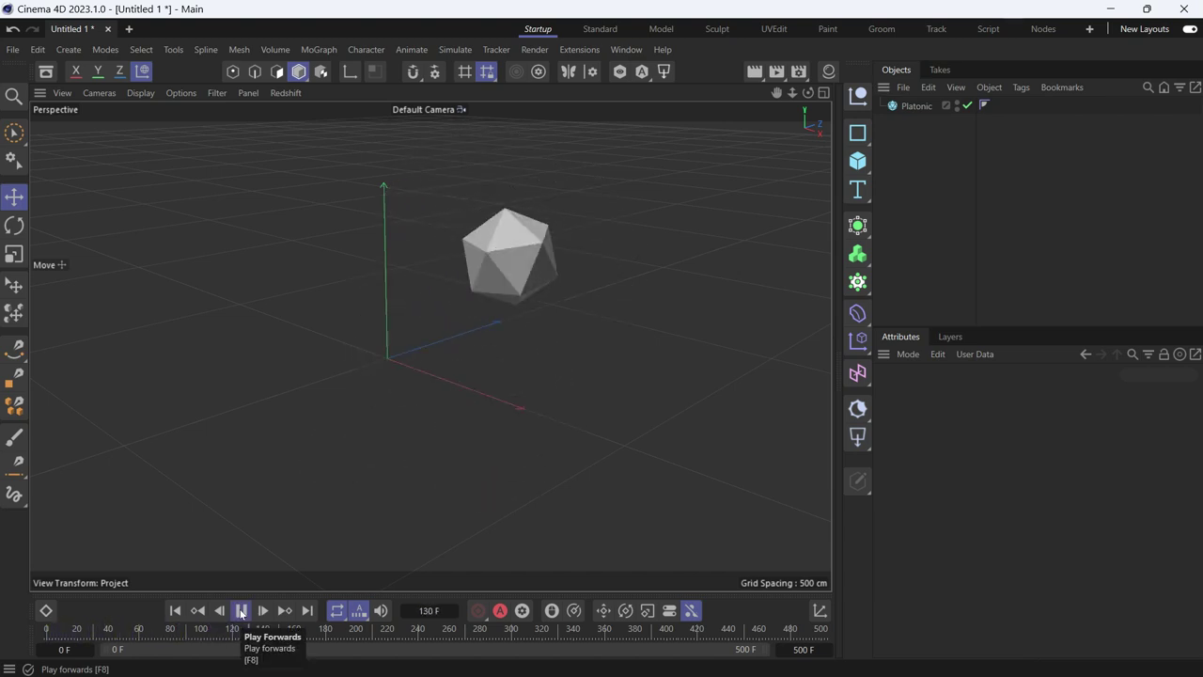
pyautogui.click(241, 611)
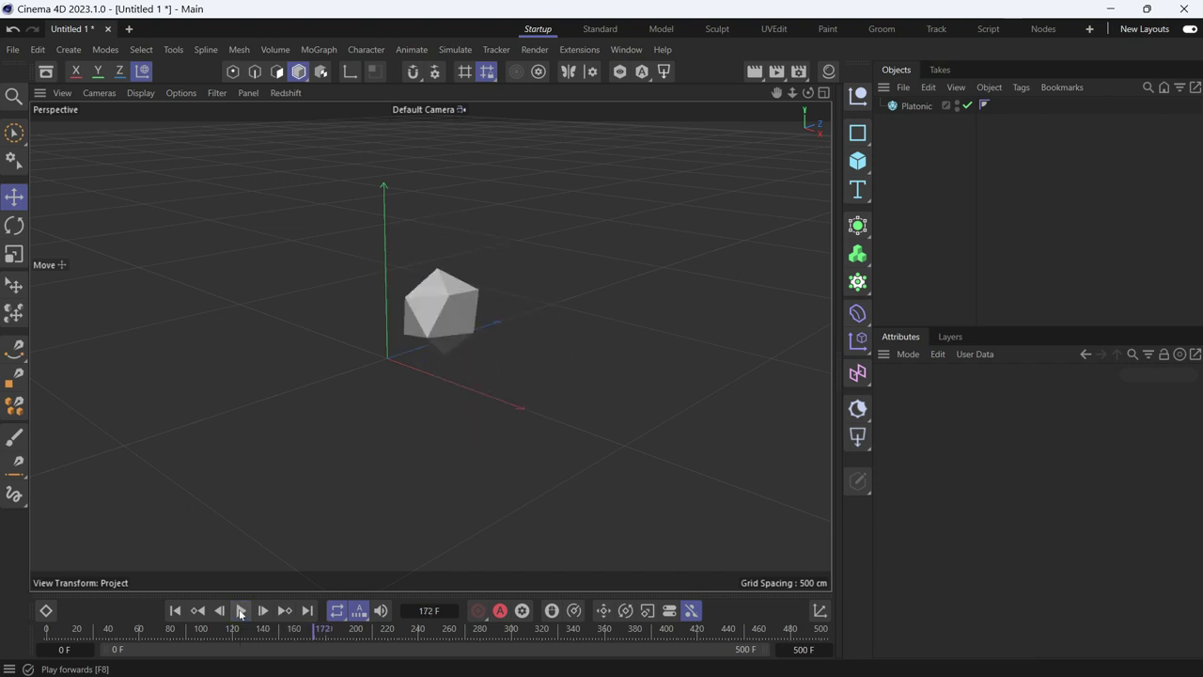
pyautogui.click(174, 611)
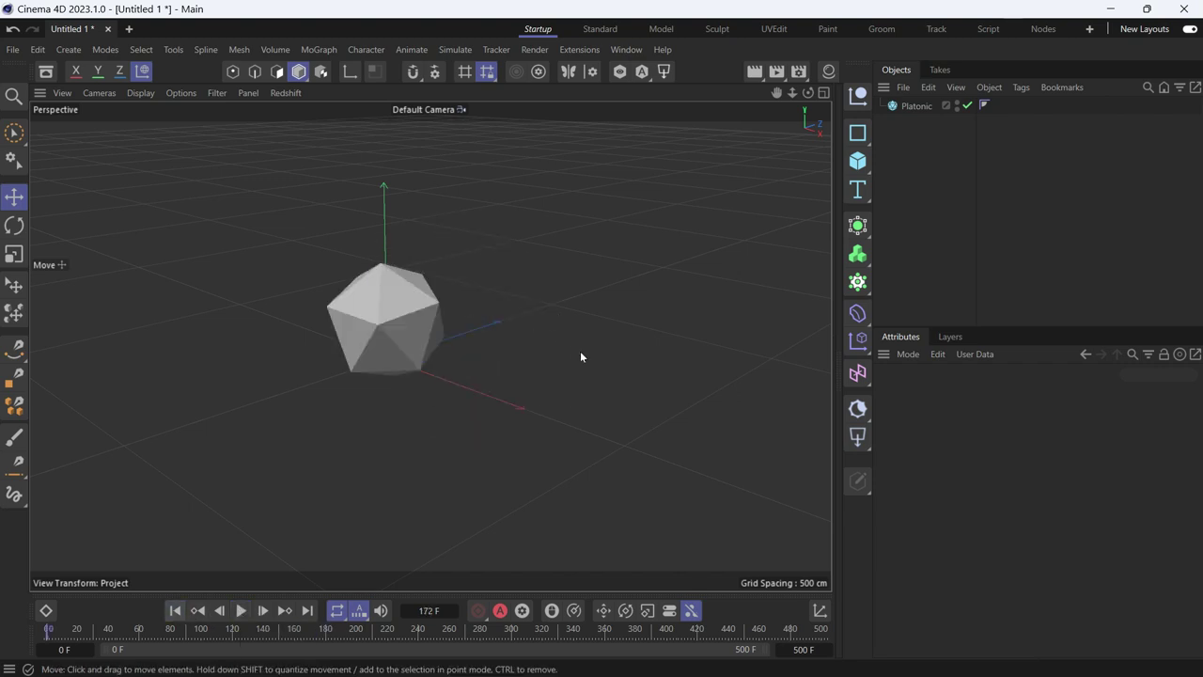
# Add a Track Modifier tag to the Platonic in Posterization mode with an 8 F frame step
pyautogui.click(916, 105)
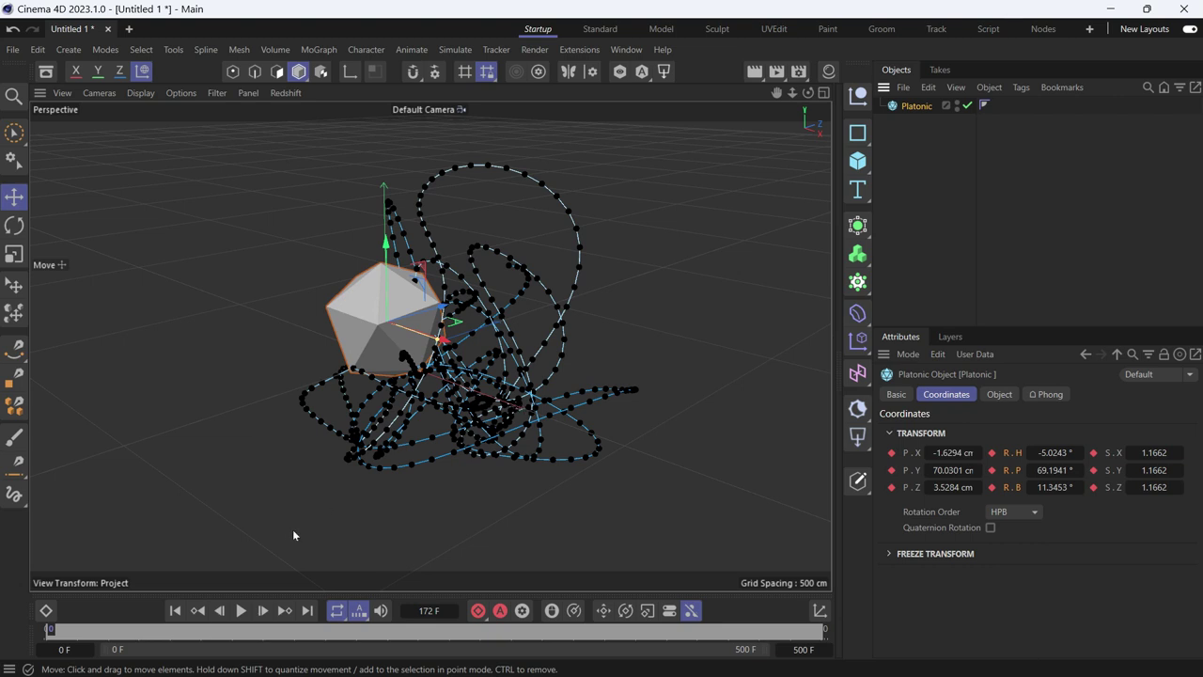
pyautogui.rightClick(911, 110)
pyautogui.moveTo(964, 50)
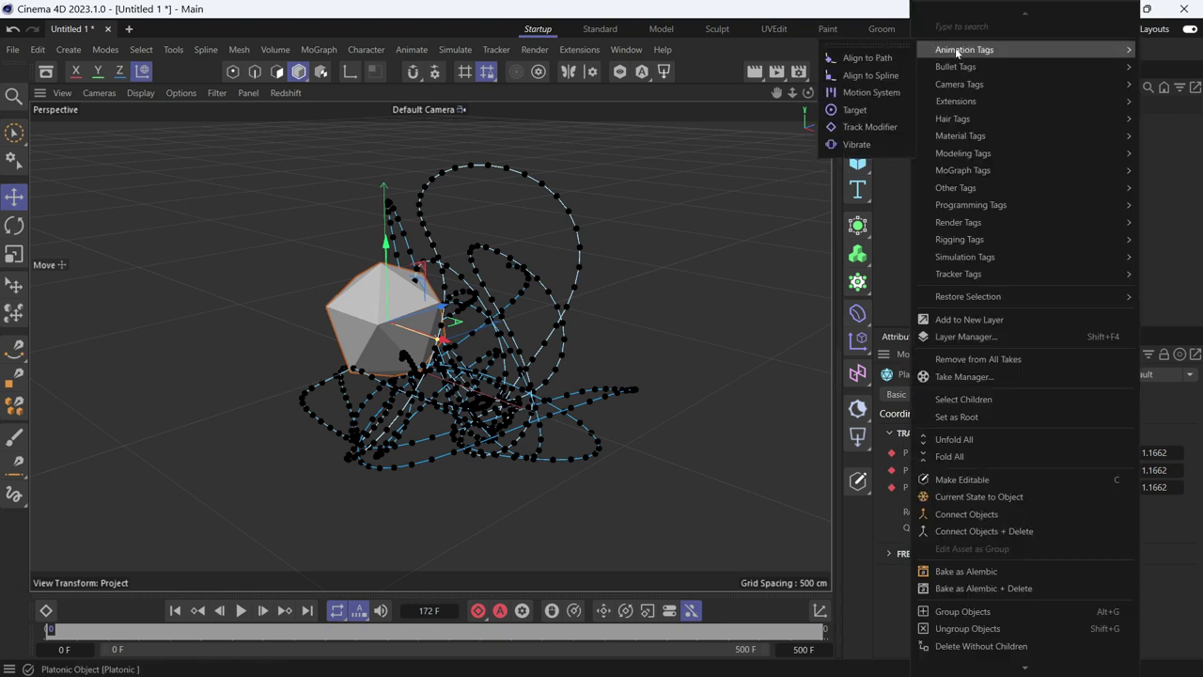
pyautogui.click(878, 129)
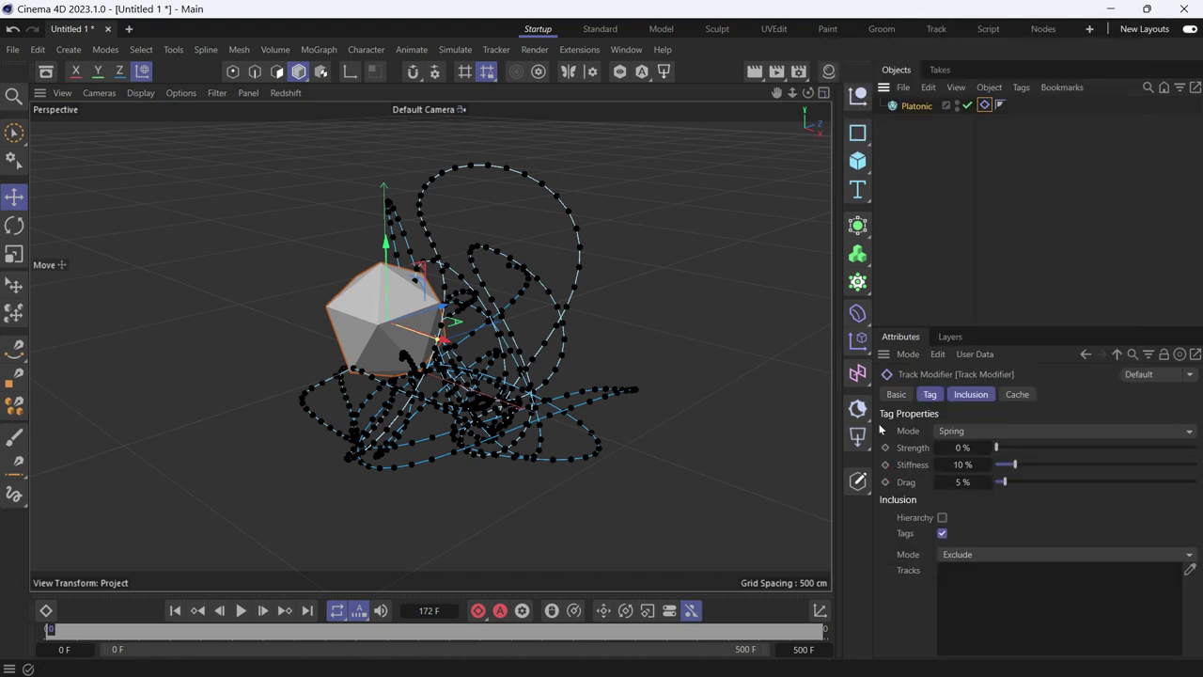
pyautogui.click(951, 432)
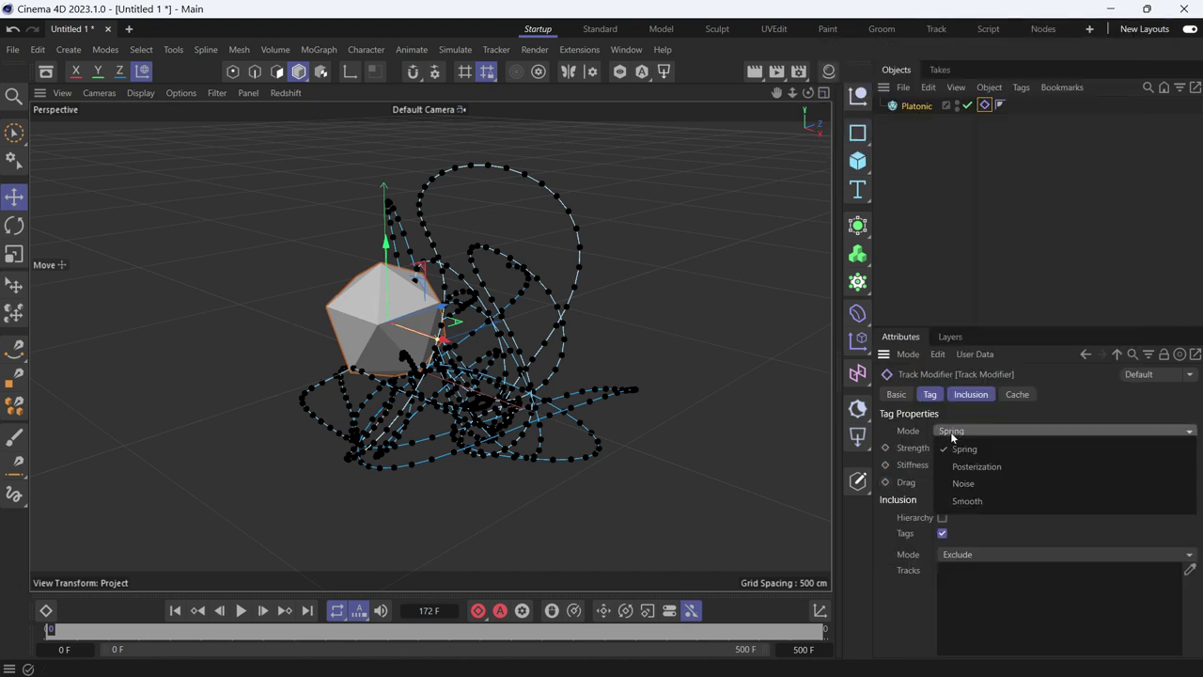
pyautogui.click(994, 466)
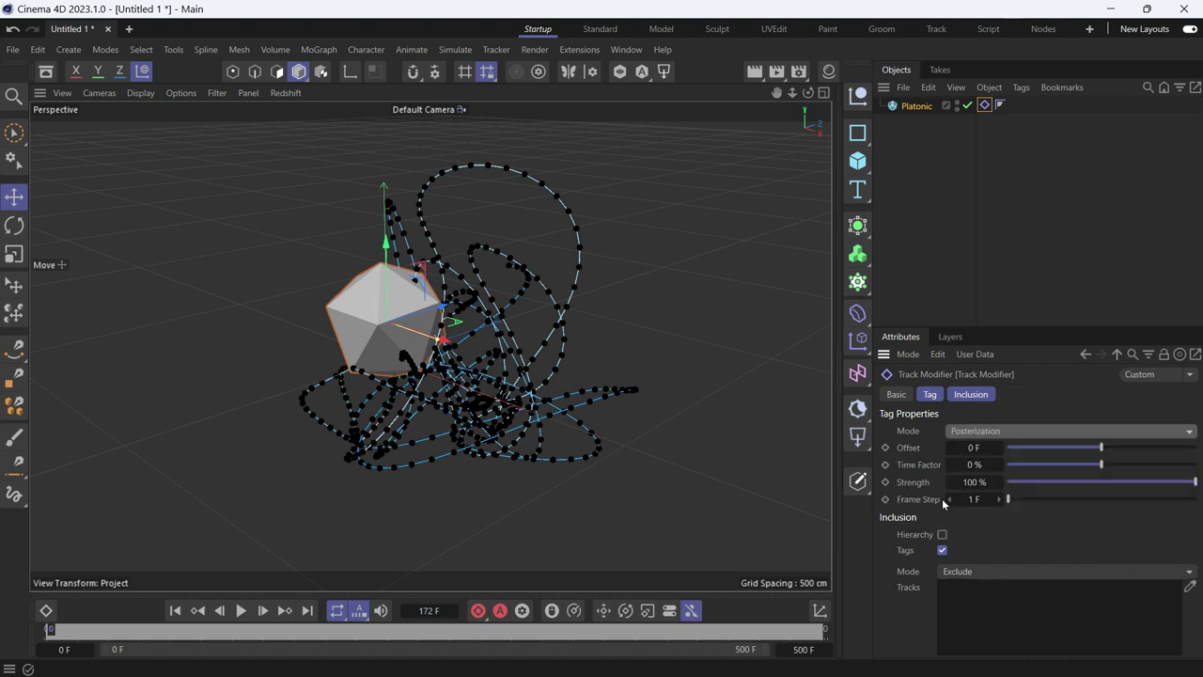
pyautogui.moveTo(1020, 502); pyautogui.dragTo(1047, 503)
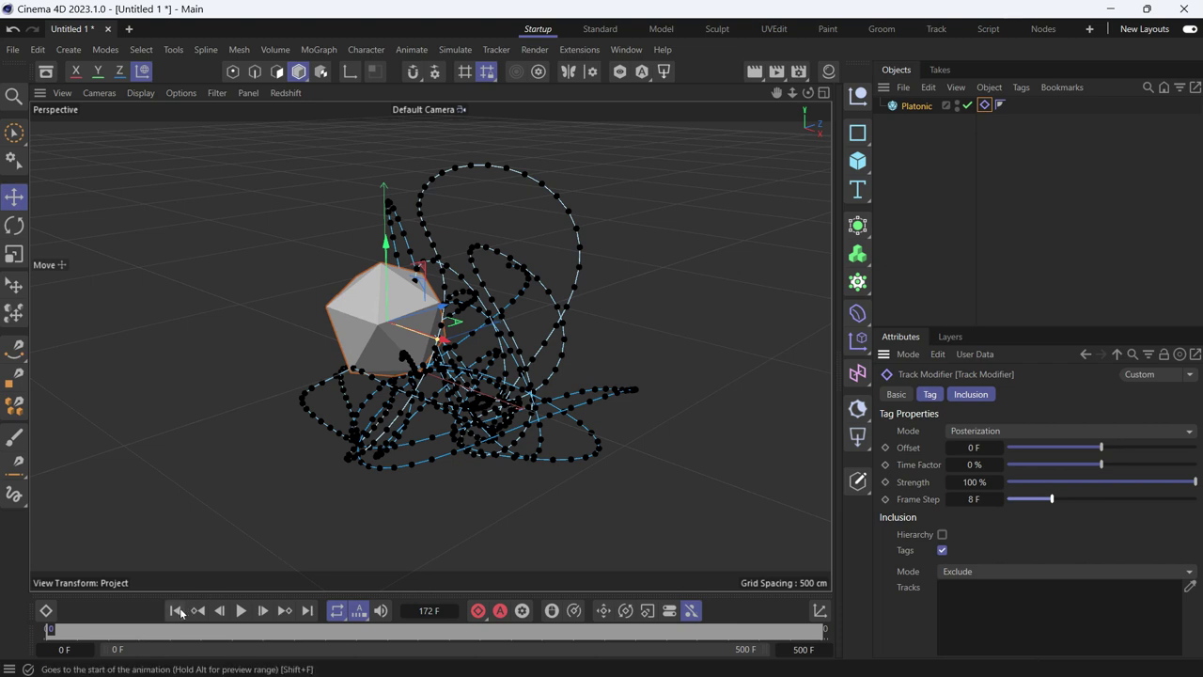
# Play back the posterized Platonic animation to check the stepped motion, then stop it
pyautogui.click(249, 616)
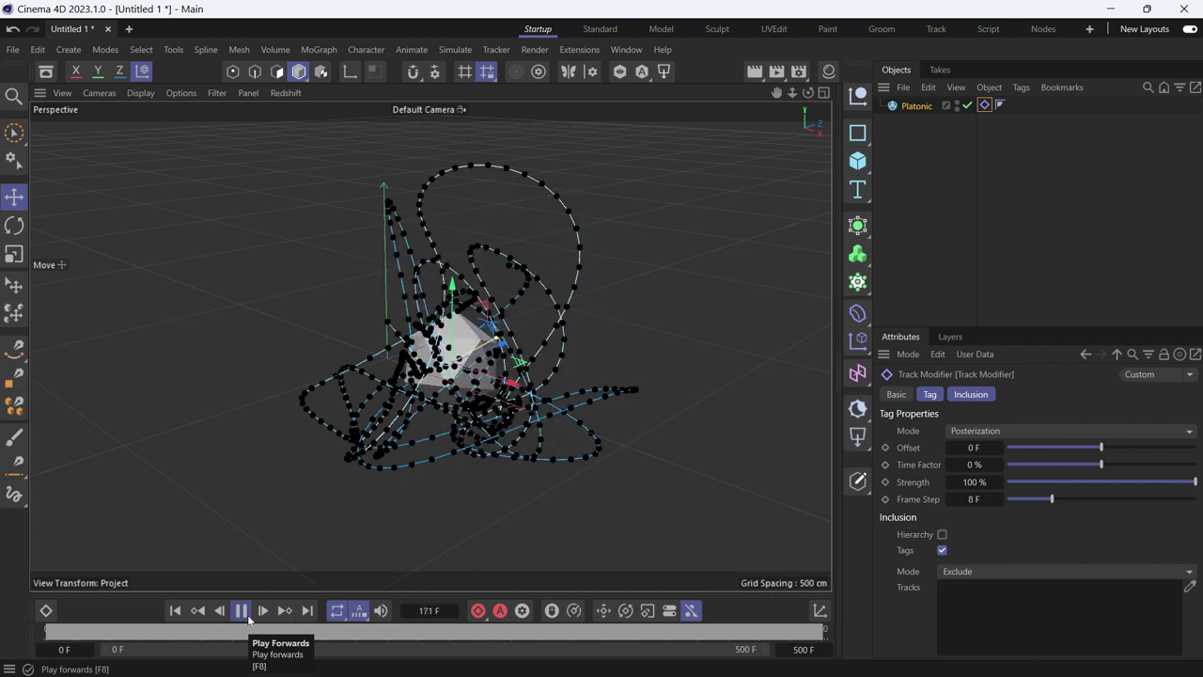
pyautogui.click(241, 611)
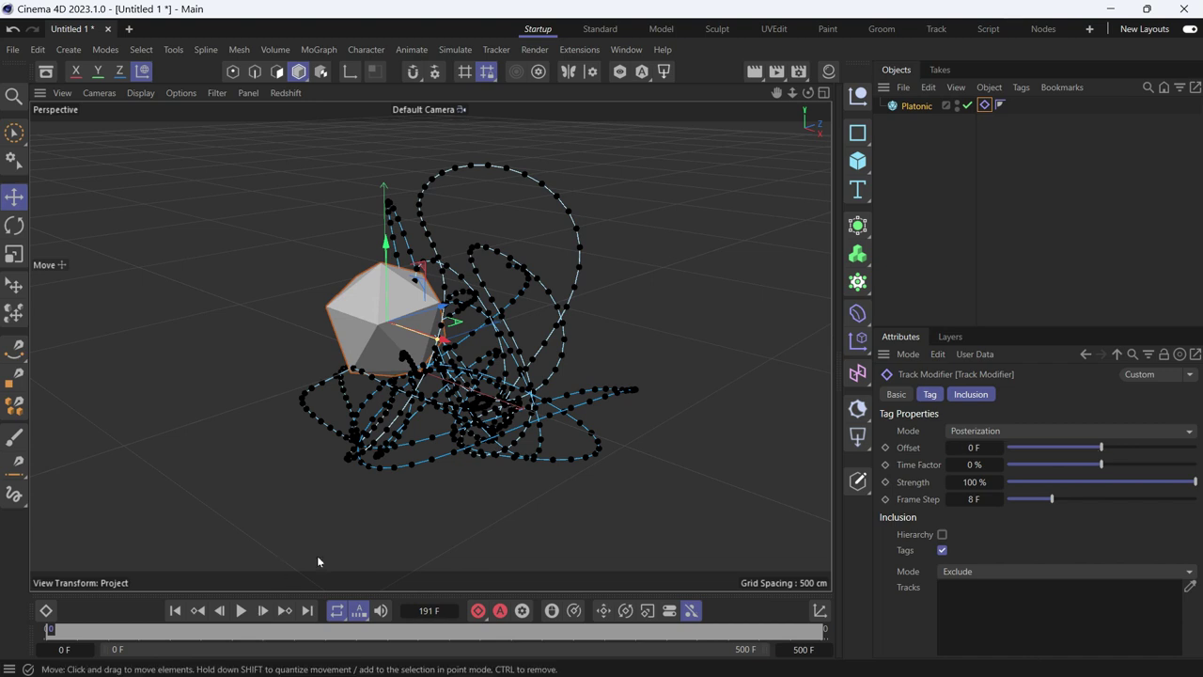
# Preview the stepped motion with a 35 F Offset, then reset the Offset to 0 F
pyautogui.moveTo(1133, 450); pyautogui.dragTo(1139, 450)
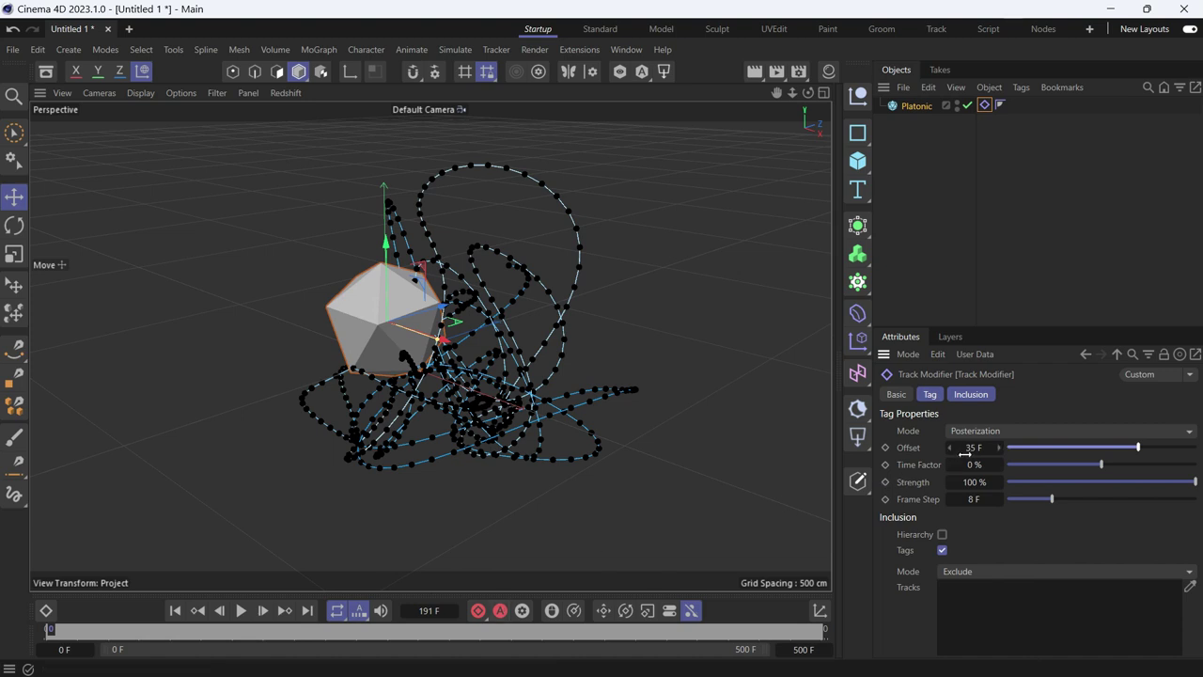
pyautogui.click(242, 612)
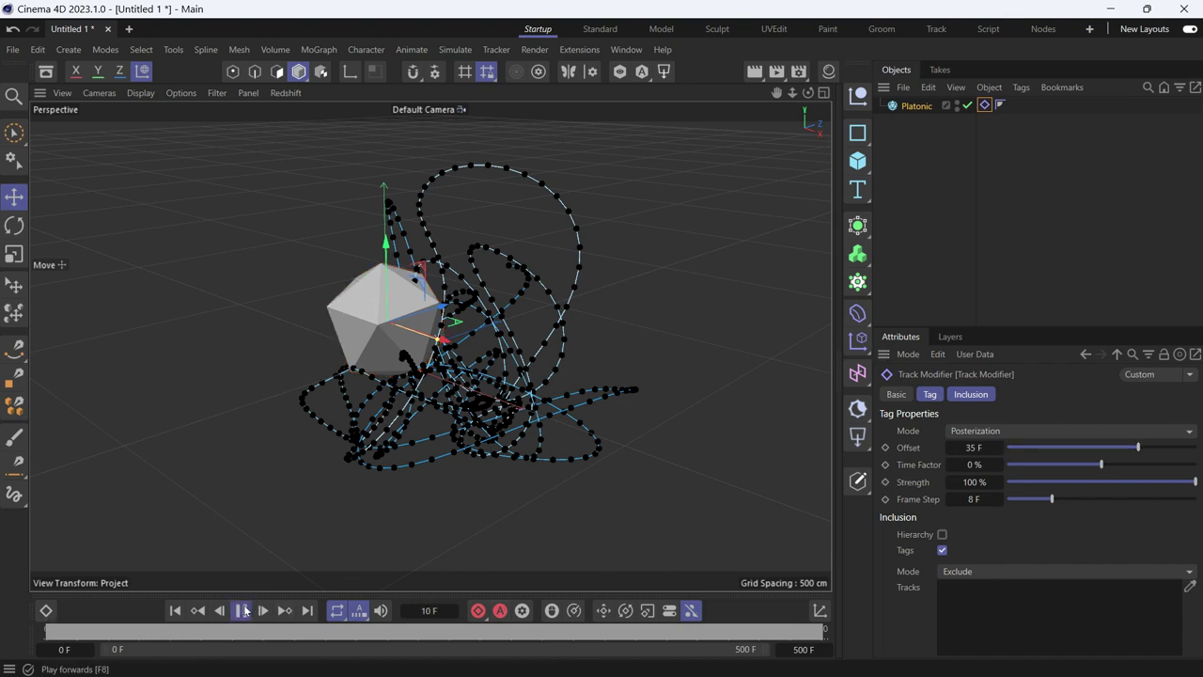
pyautogui.click(243, 611)
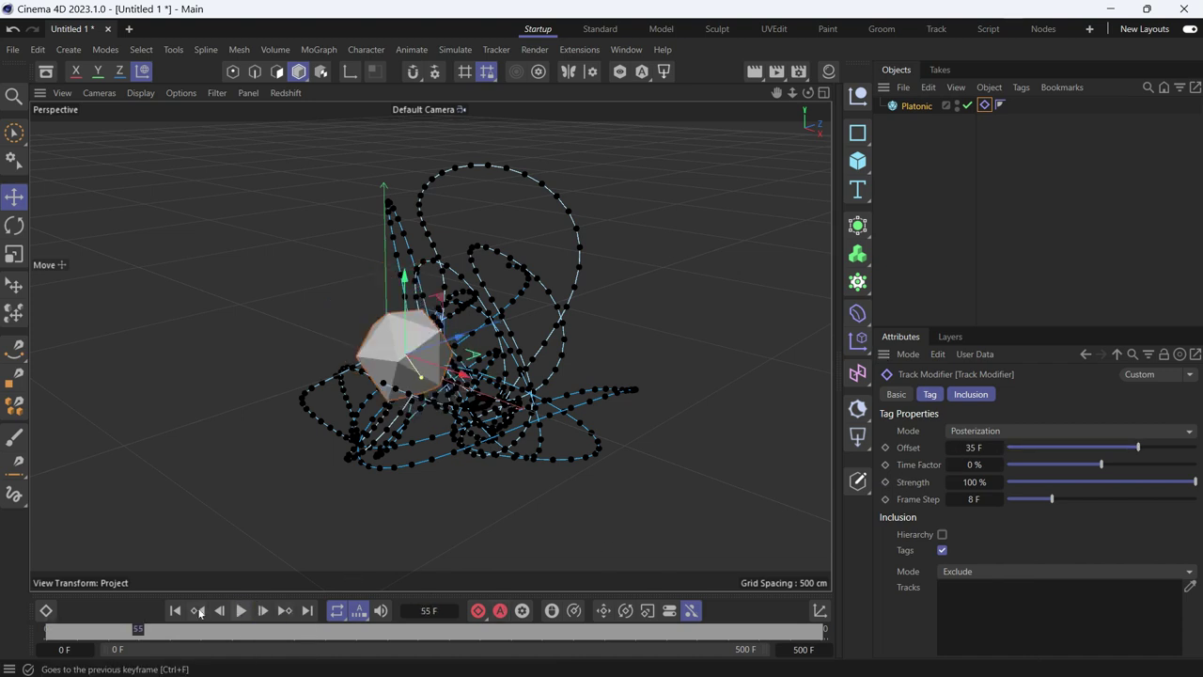
pyautogui.click(240, 611)
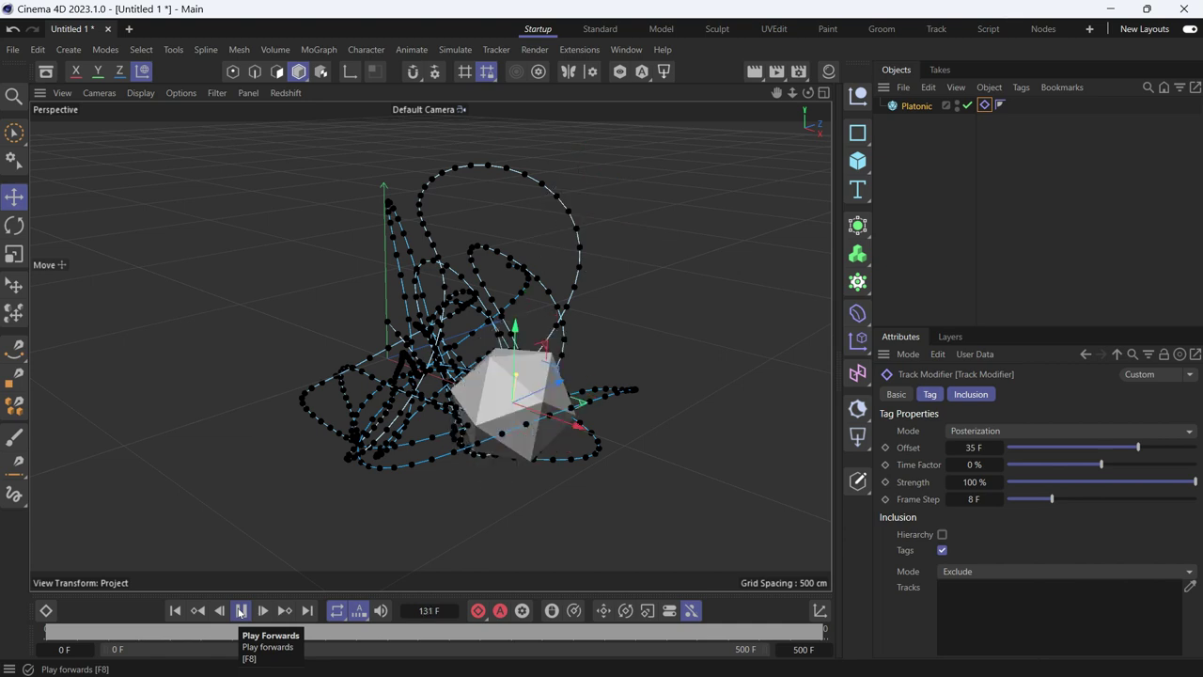
pyautogui.click(240, 612)
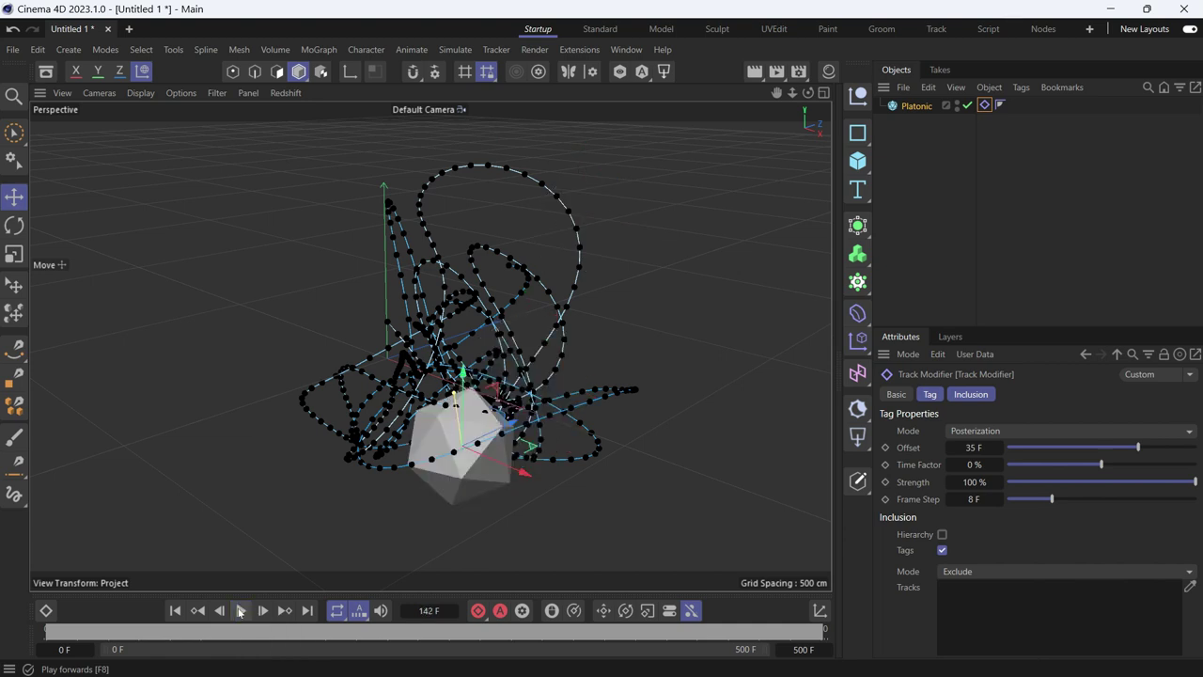
pyautogui.rightClick(1001, 451)
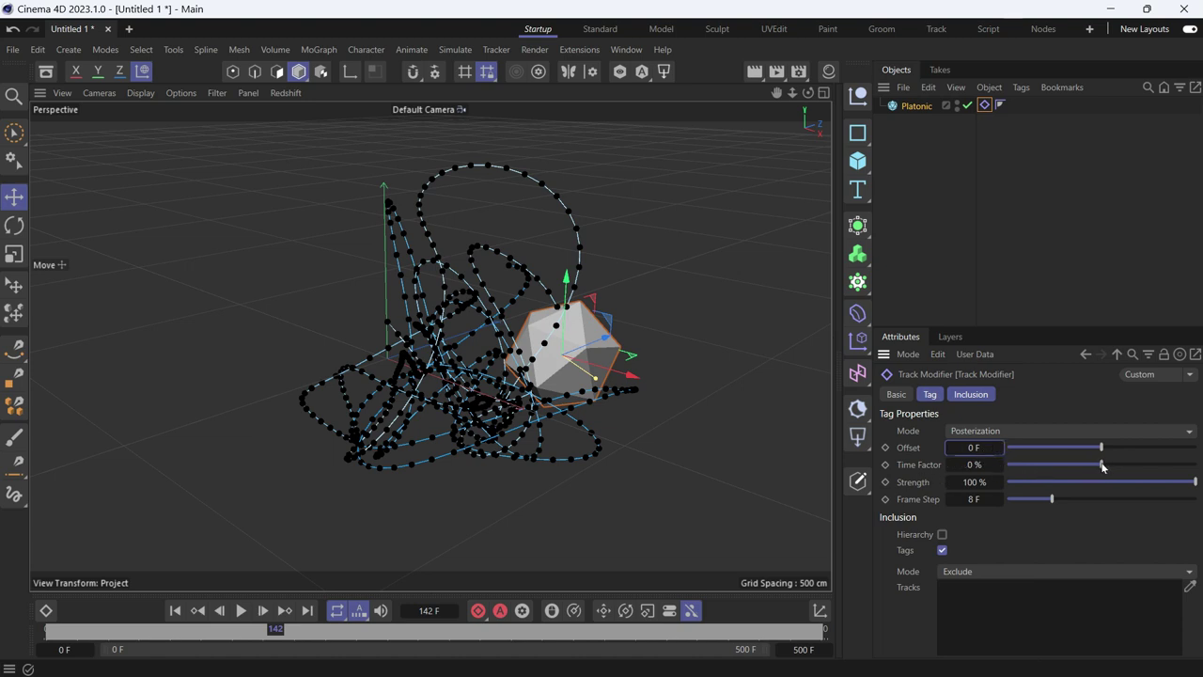
# Raise the Track Modifier's Time Factor above 0% and preview from the start
pyautogui.moveTo(1103, 467); pyautogui.dragTo(1169, 465)
pyautogui.click(175, 611)
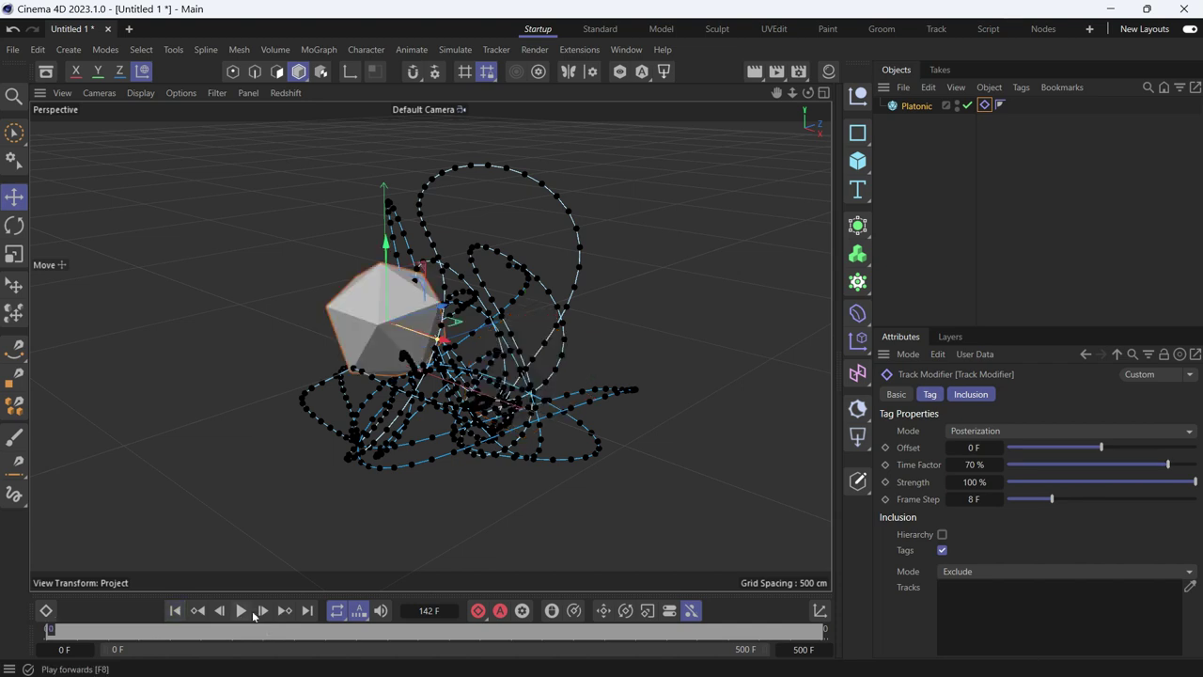
pyautogui.click(242, 611)
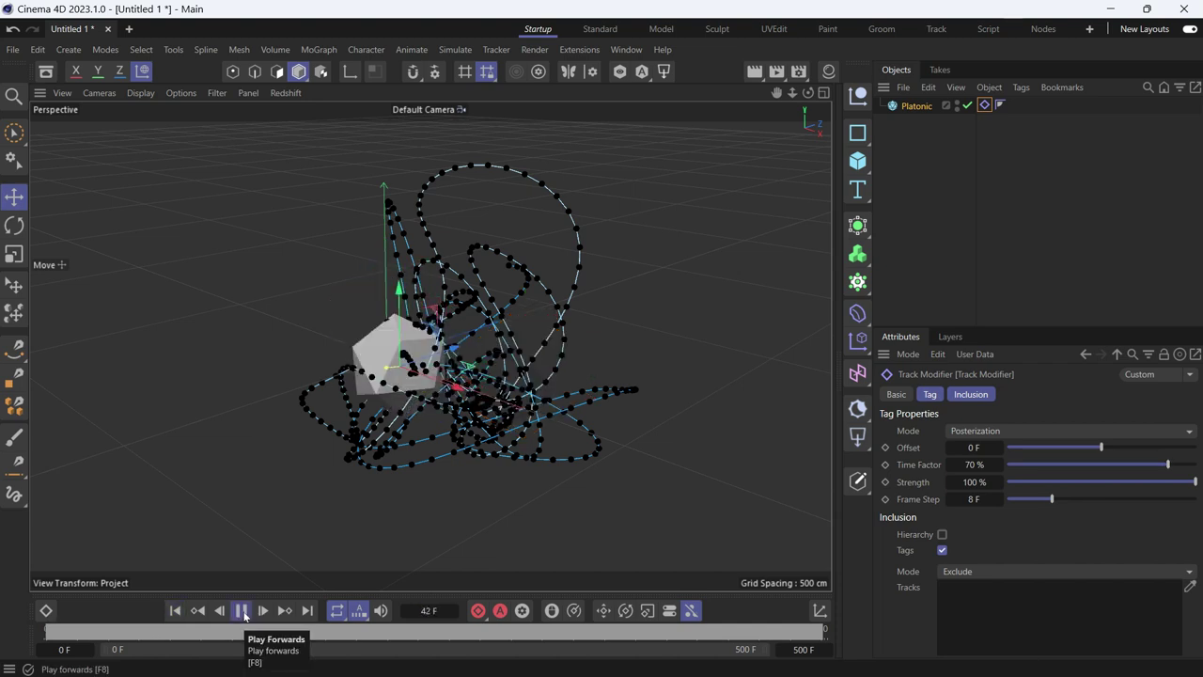
pyautogui.click(242, 611)
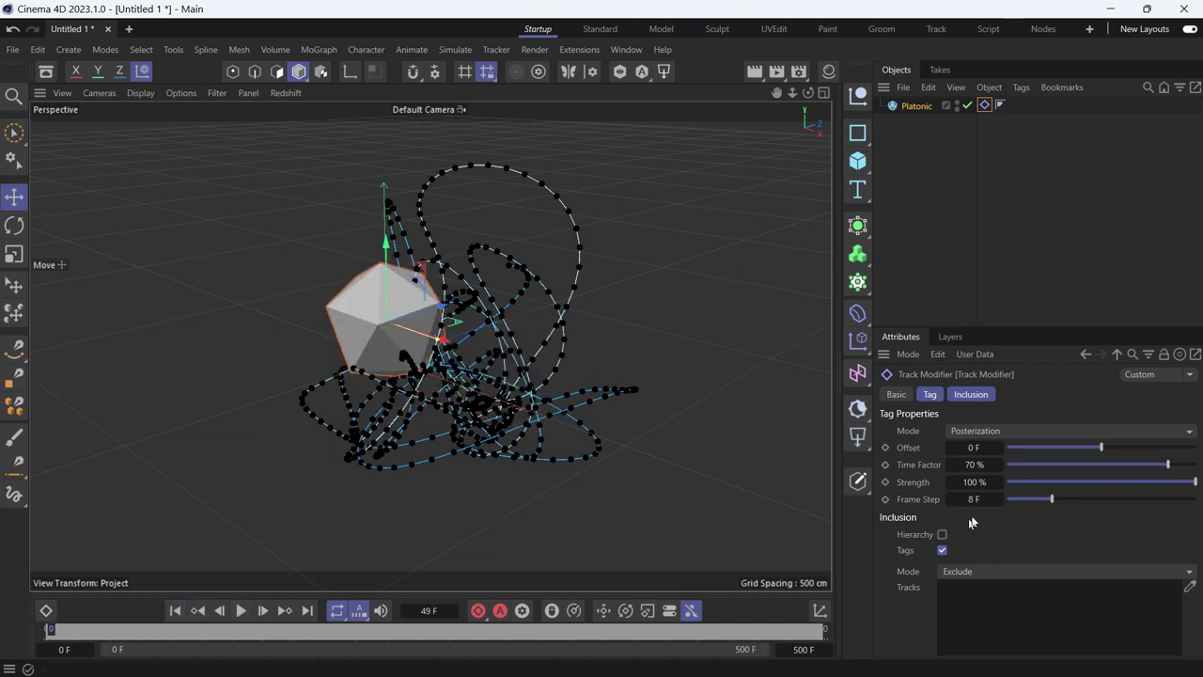
# Preview a negative Time Factor, then reset the Time Factor to 0%
pyautogui.moveTo(1158, 467); pyautogui.dragTo(1027, 470)
pyautogui.click(242, 611)
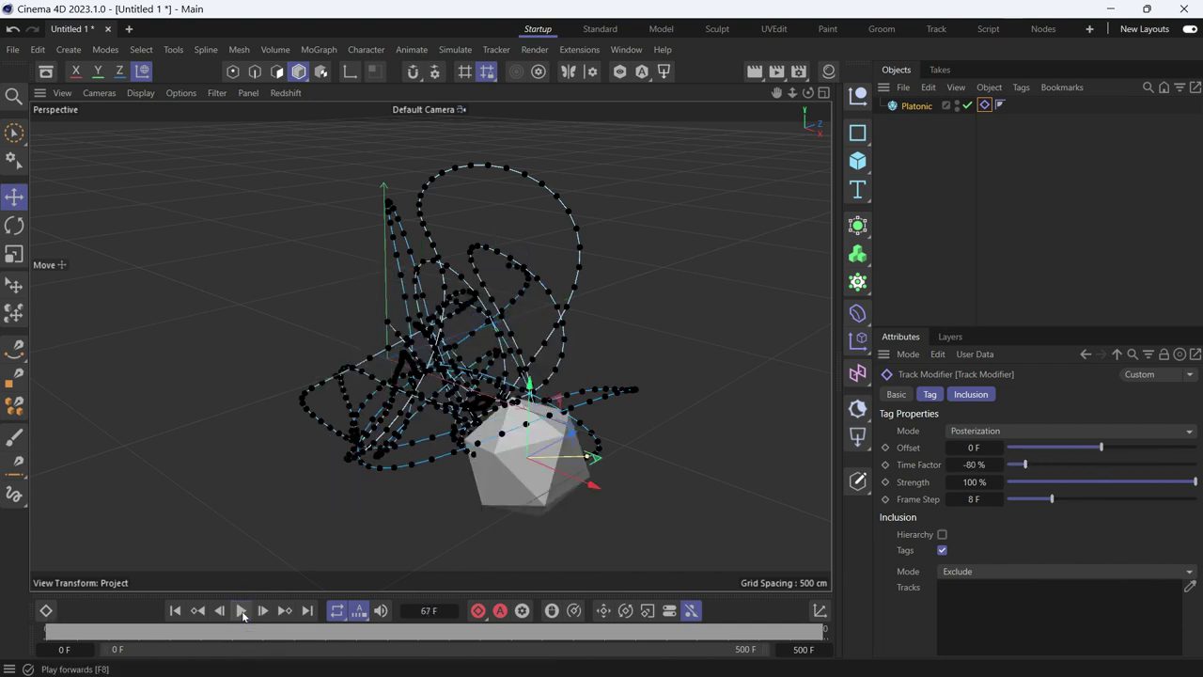
pyautogui.click(242, 611)
pyautogui.click(176, 611)
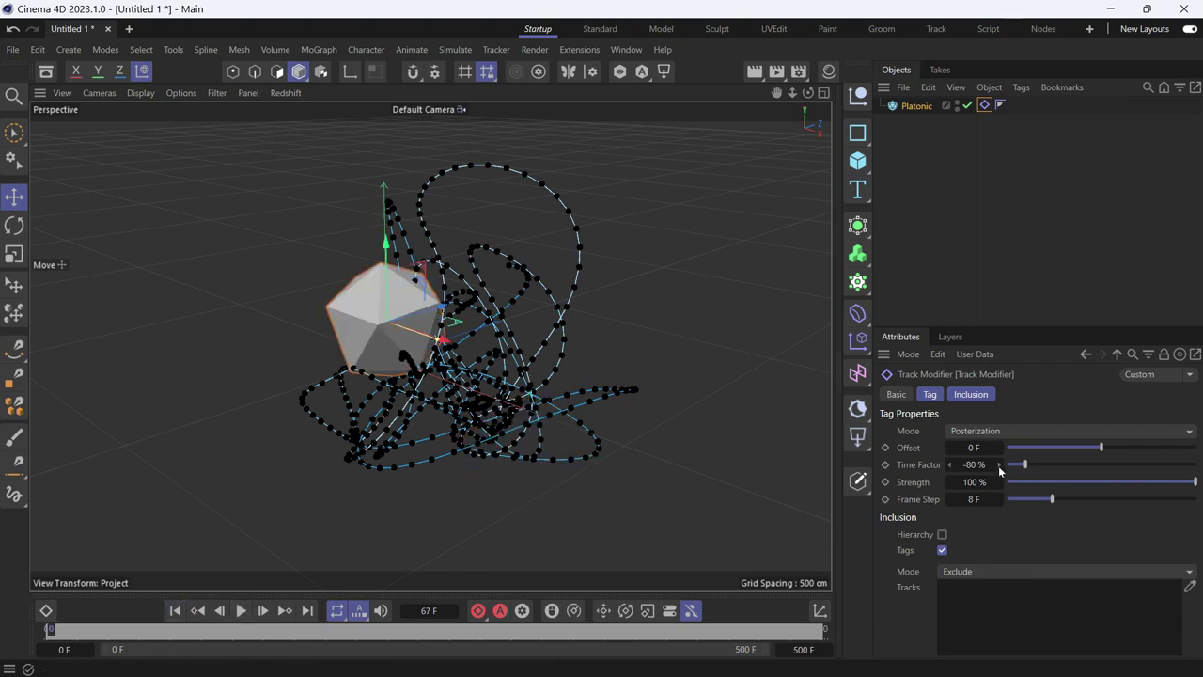
pyautogui.rightClick(1000, 466)
# Preview the animation at 36% Strength, then restore the Track Modifier's Strength to 100%
pyautogui.moveTo(1174, 487); pyautogui.dragTo(1078, 486)
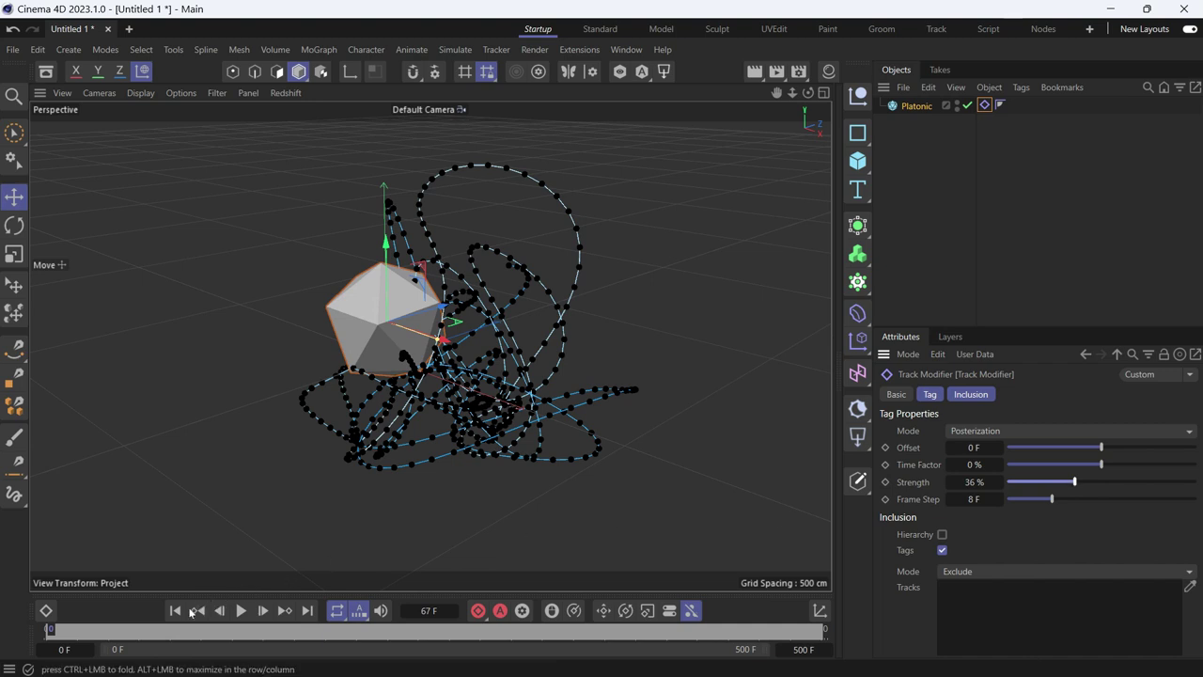
pyautogui.click(240, 612)
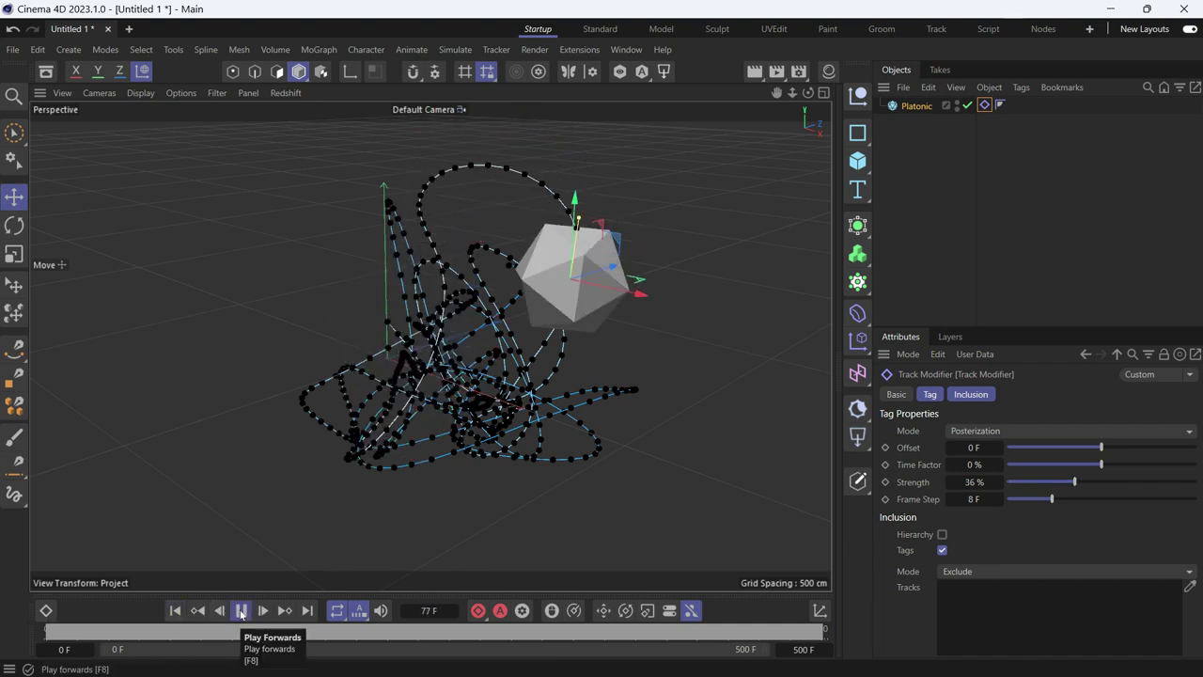
pyautogui.click(241, 611)
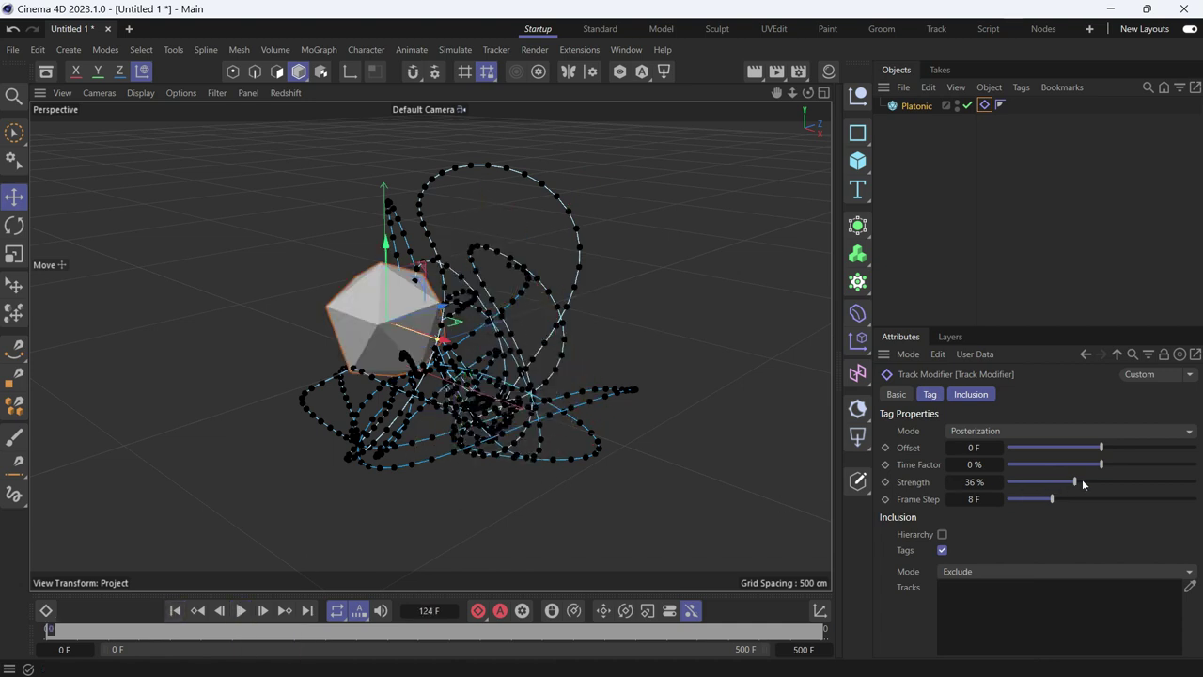
pyautogui.moveTo(1083, 484); pyautogui.dragTo(1199, 485)
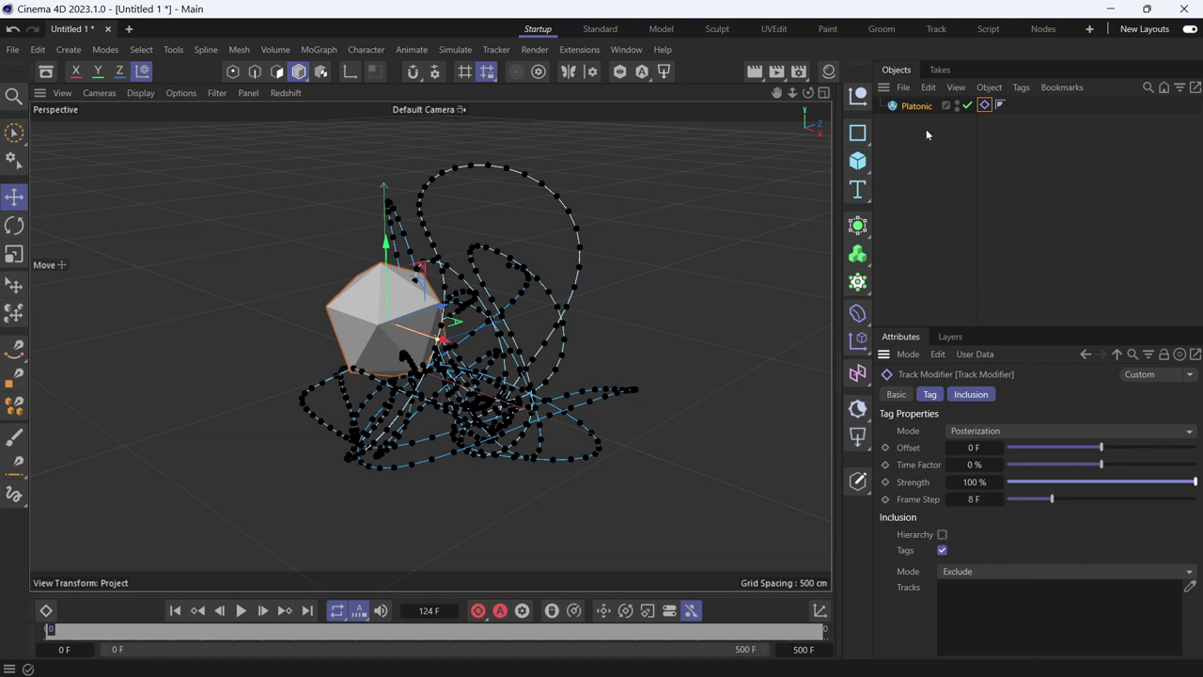
pyautogui.click(858, 312)
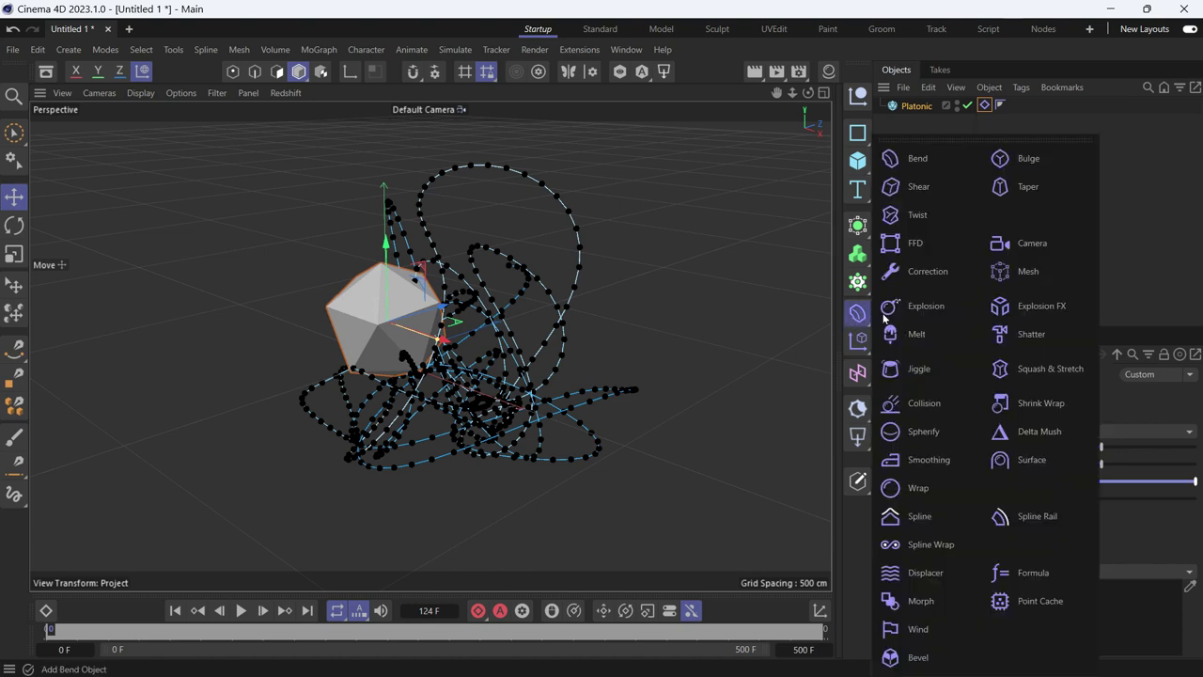
pyautogui.click(918, 158)
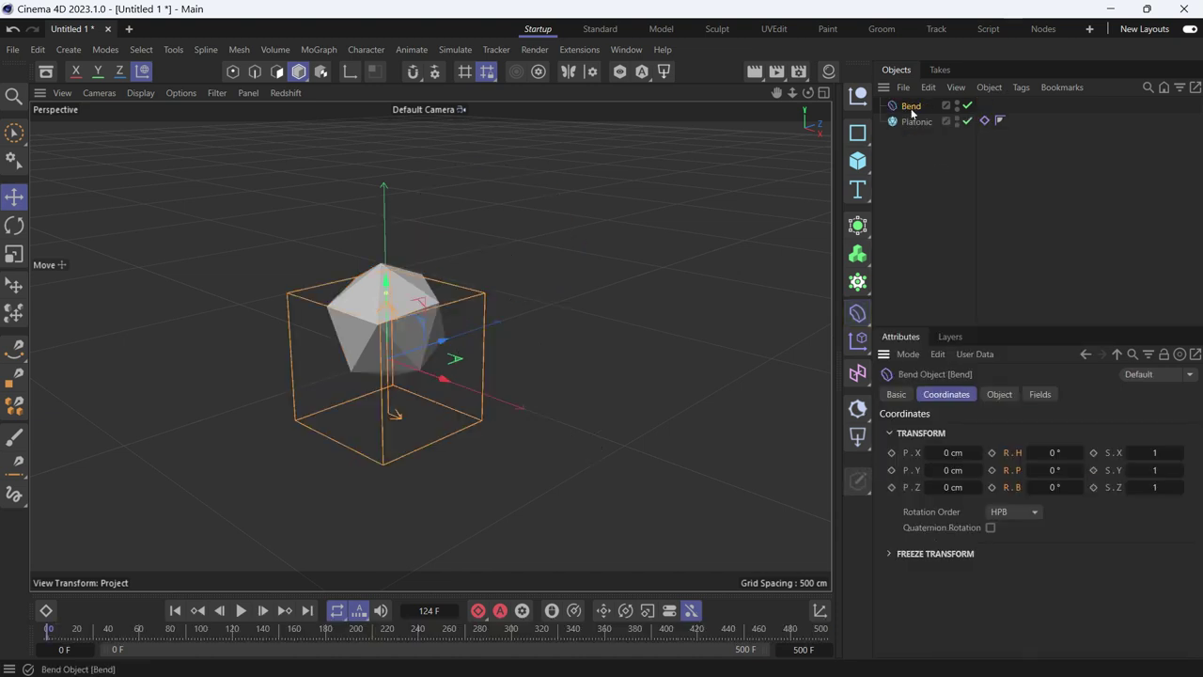
pyautogui.moveTo(911, 113); pyautogui.dragTo(914, 122)
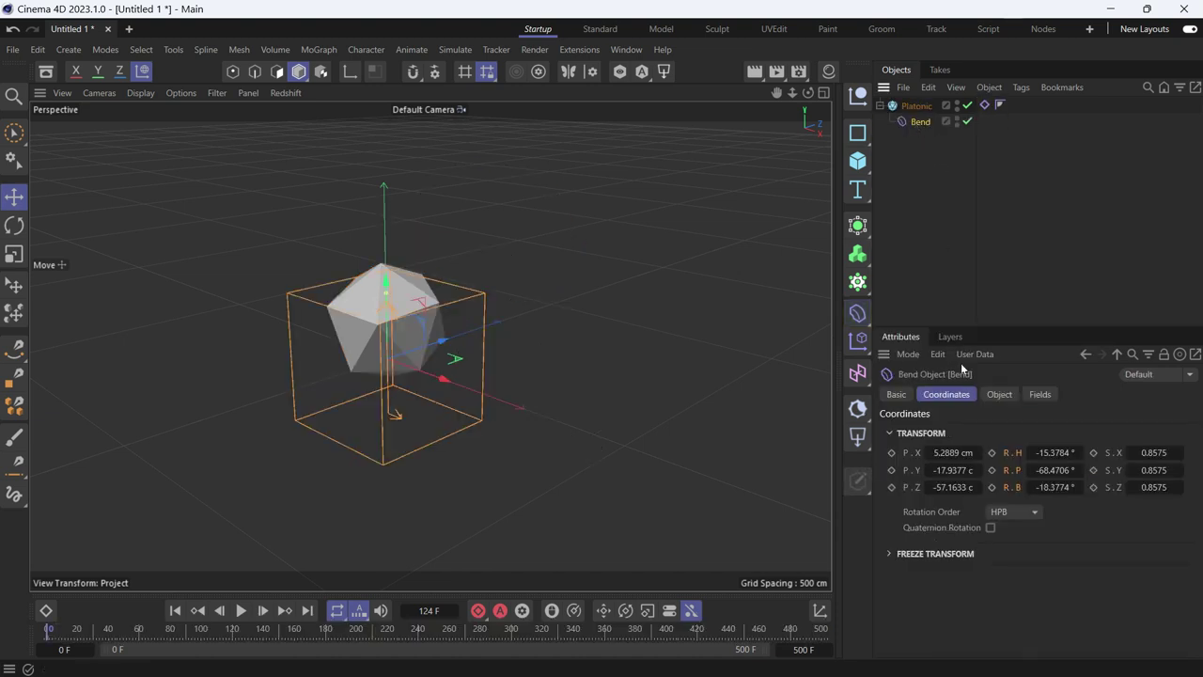
pyautogui.click(998, 395)
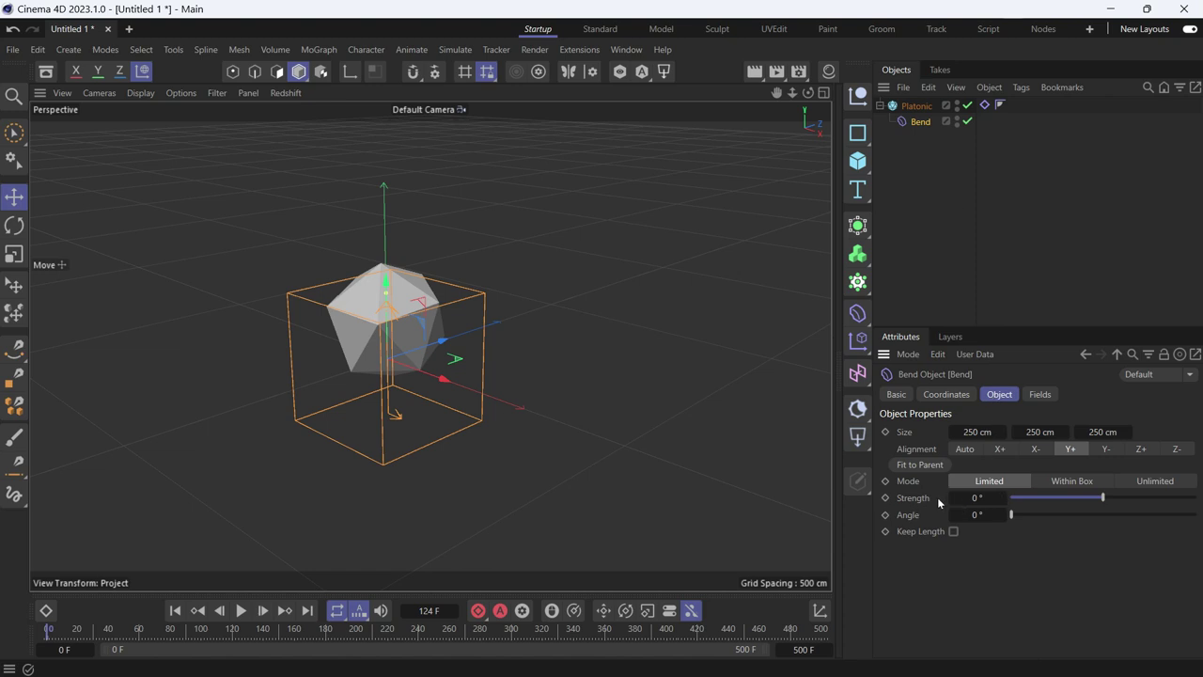
pyautogui.click(985, 106)
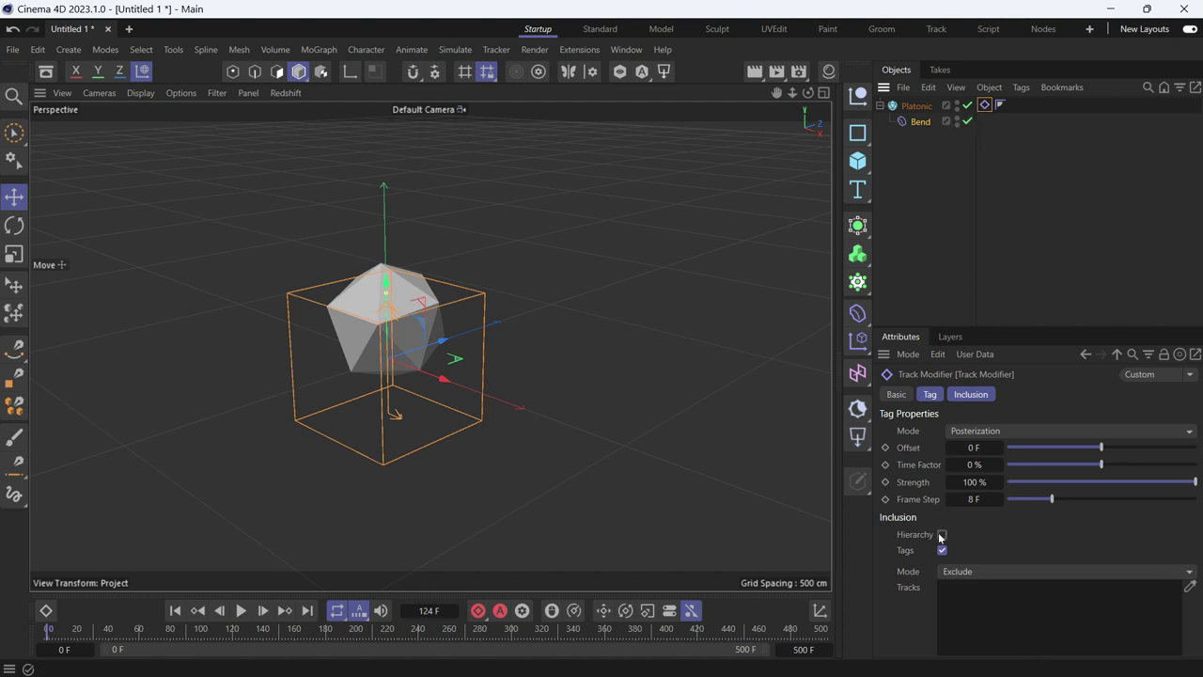
pyautogui.click(926, 123)
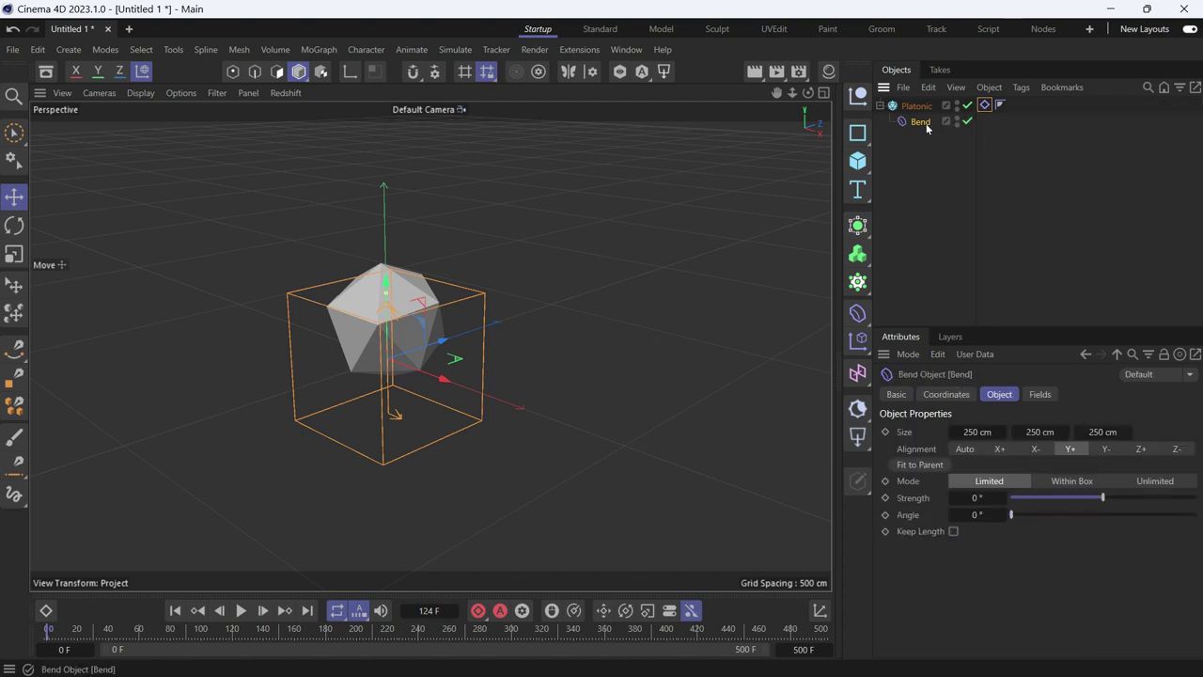
pyautogui.press('Delete')
pyautogui.click(984, 105)
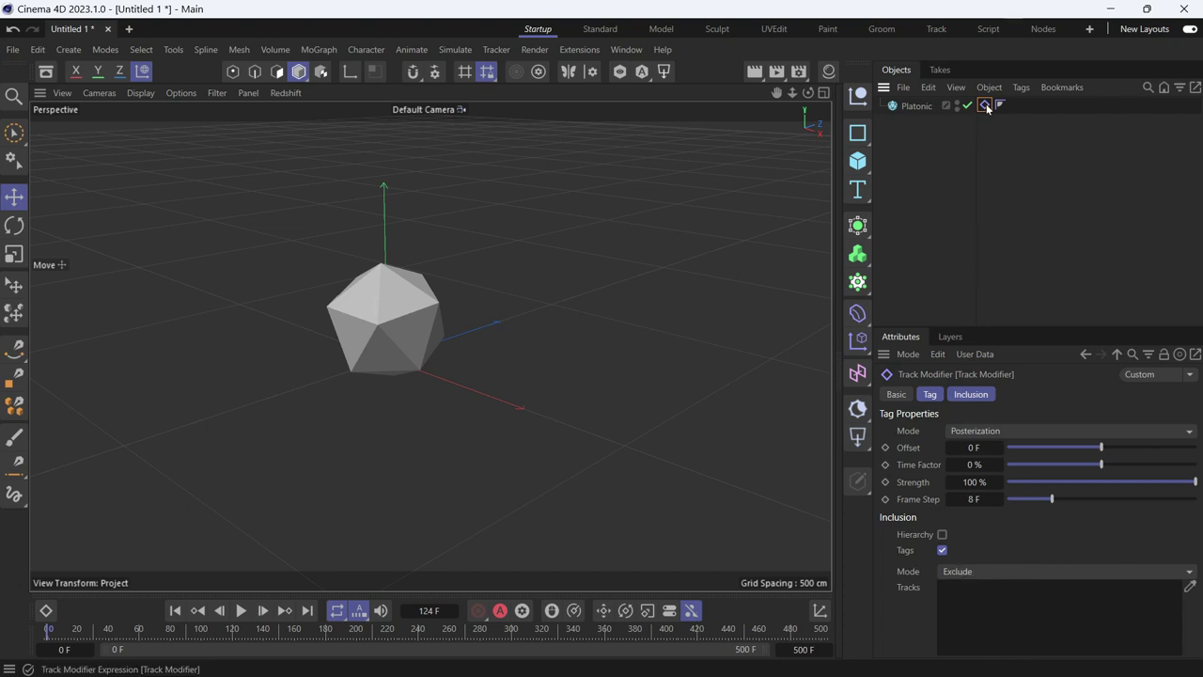
# Replace the old tag with a Track Modifier on the Platonic's Rotation H, P, B tracks
pyautogui.press('Delete')
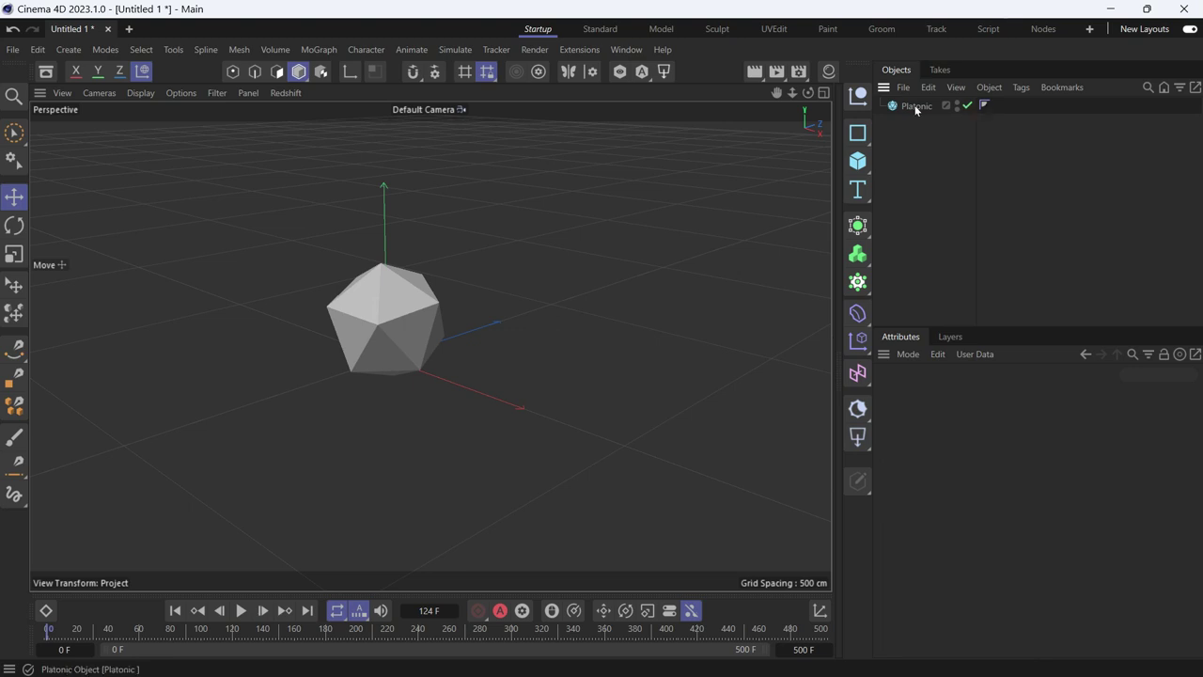
pyautogui.click(917, 106)
pyautogui.click(947, 395)
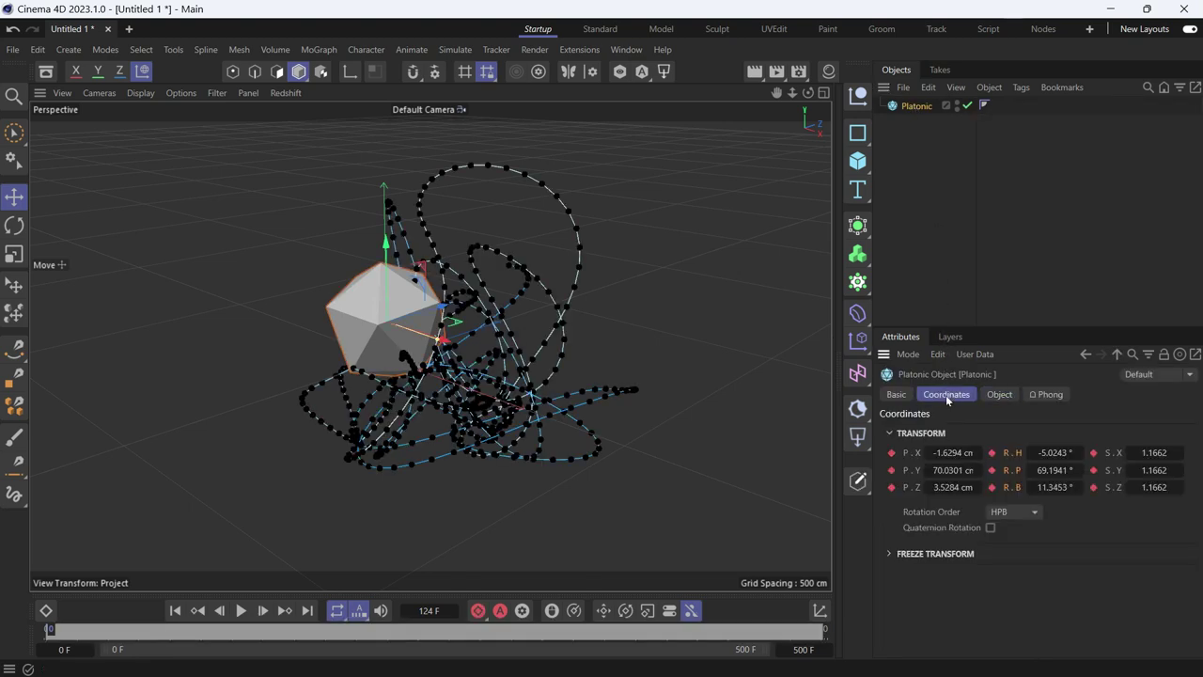
pyautogui.rightClick(1005, 453)
pyautogui.moveTo(1047, 383)
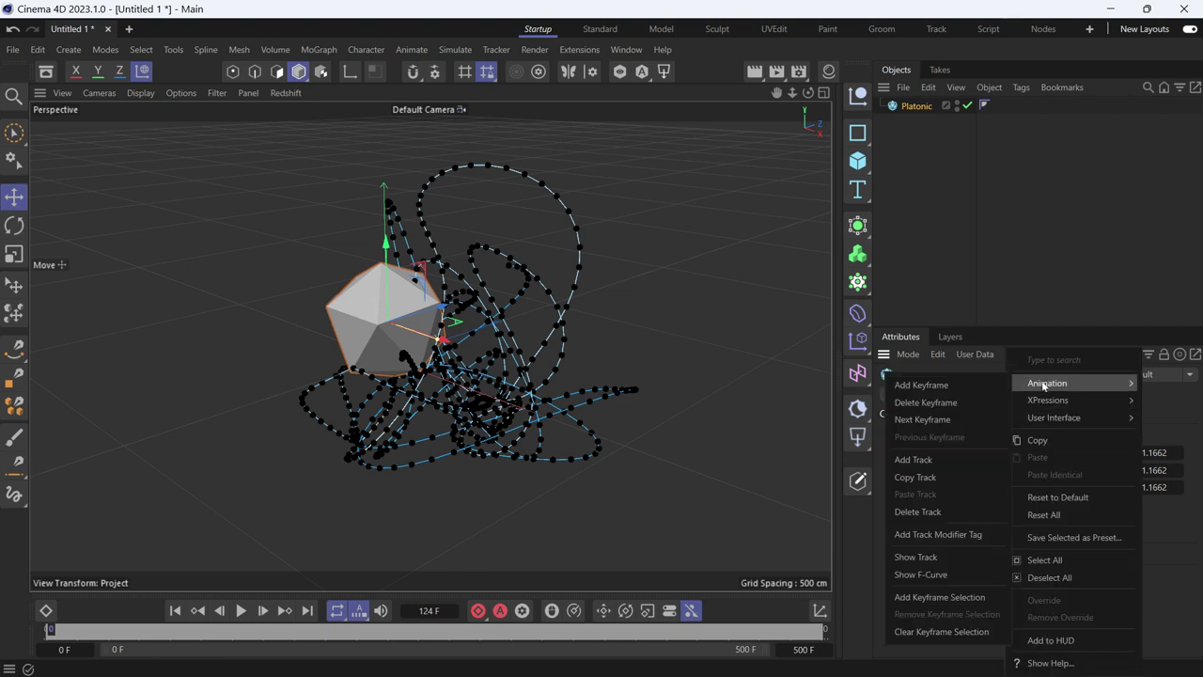
pyautogui.click(964, 535)
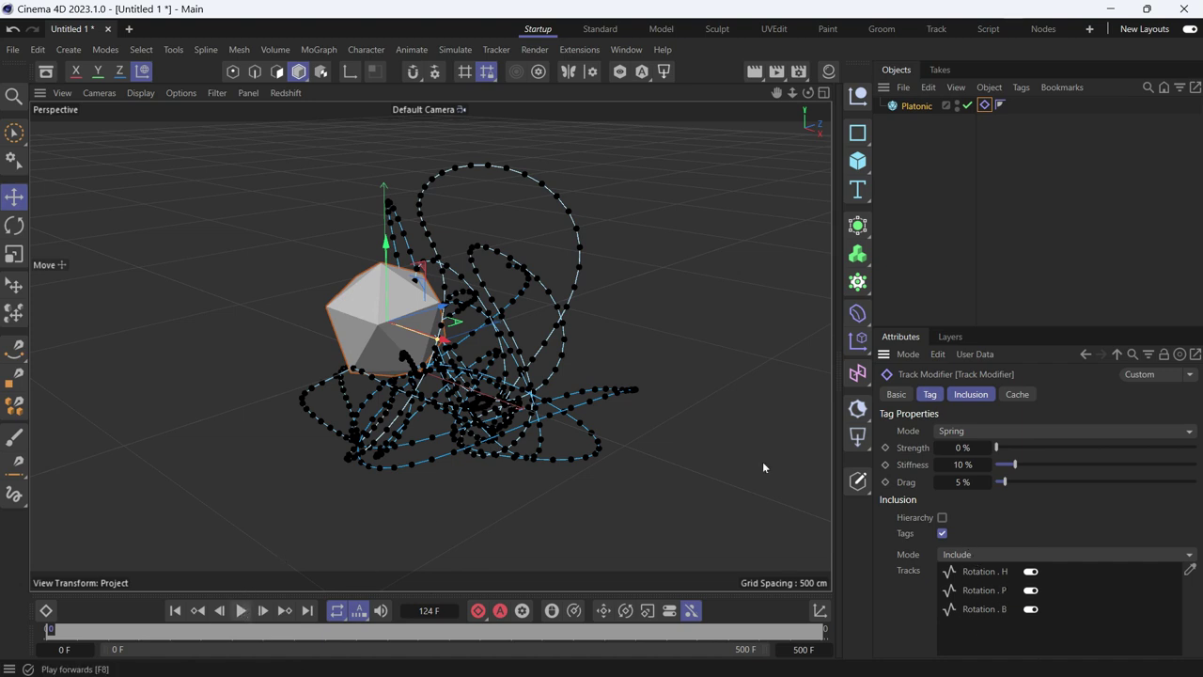
# Set the rotation Track Modifier to Posterization with a 7 F frame step and play it
pyautogui.click(978, 430)
pyautogui.click(975, 465)
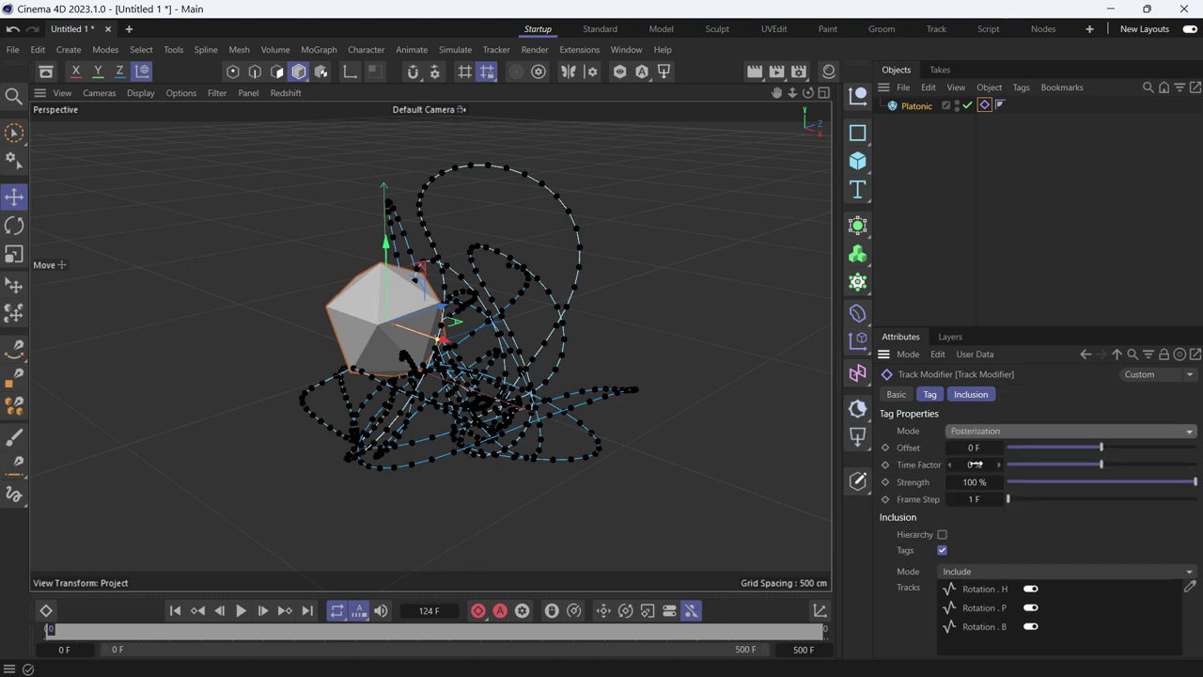
pyautogui.moveTo(1008, 499); pyautogui.dragTo(1051, 511)
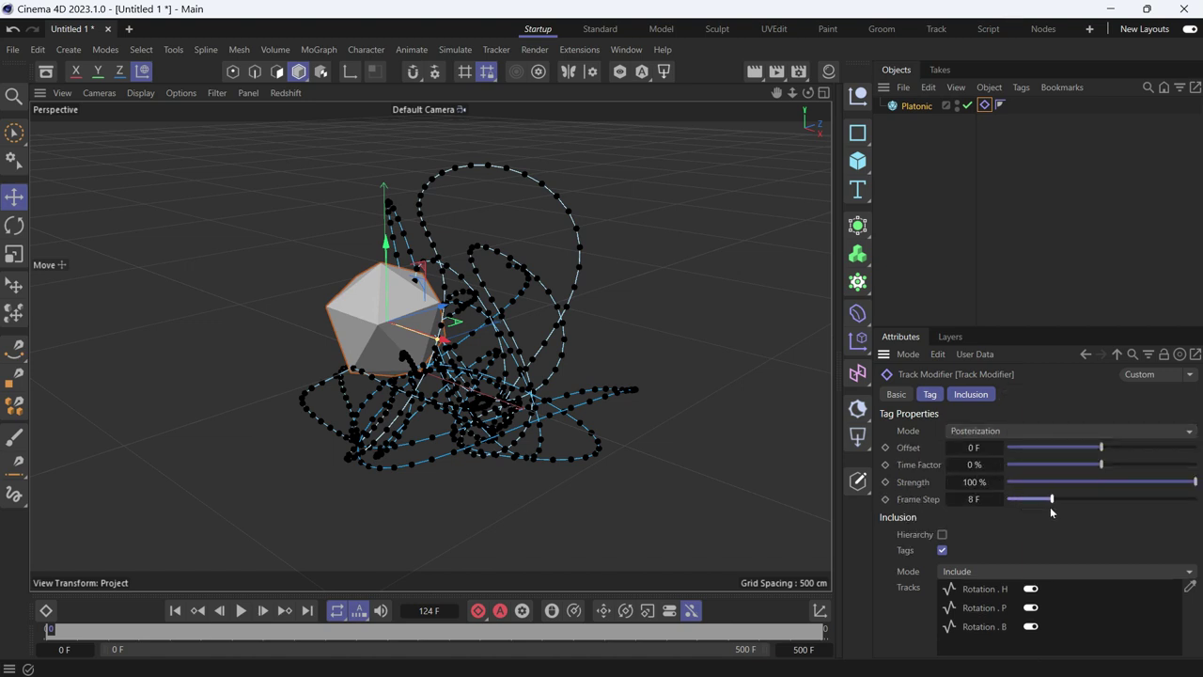
pyautogui.click(239, 611)
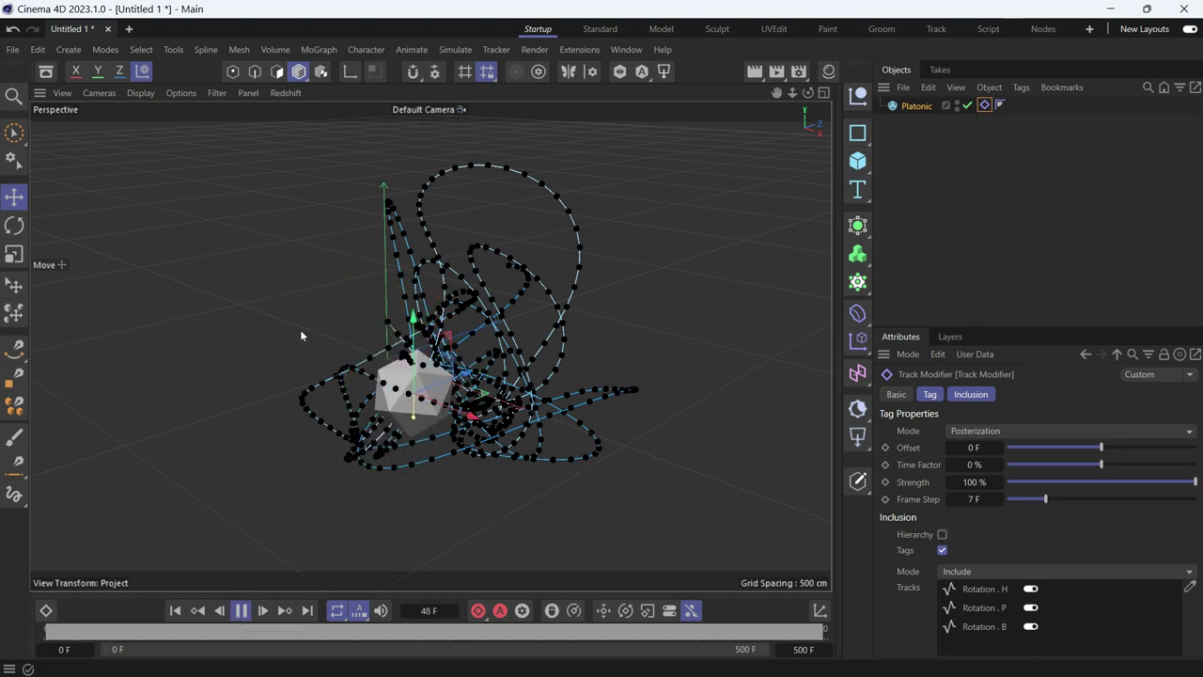